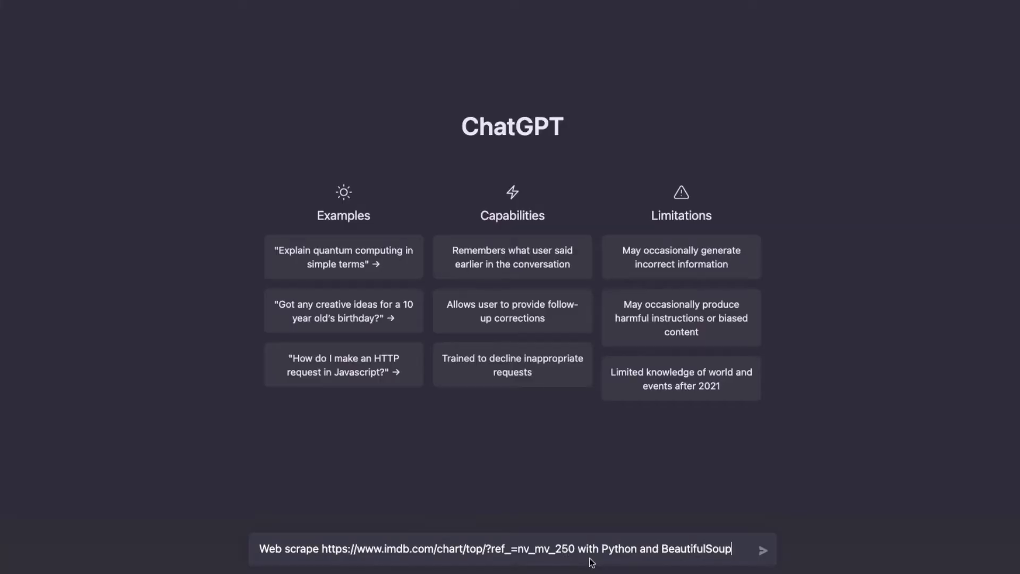
# - Send the ecommerce HTML page prompt listing two products
pyautogui.press('Return')
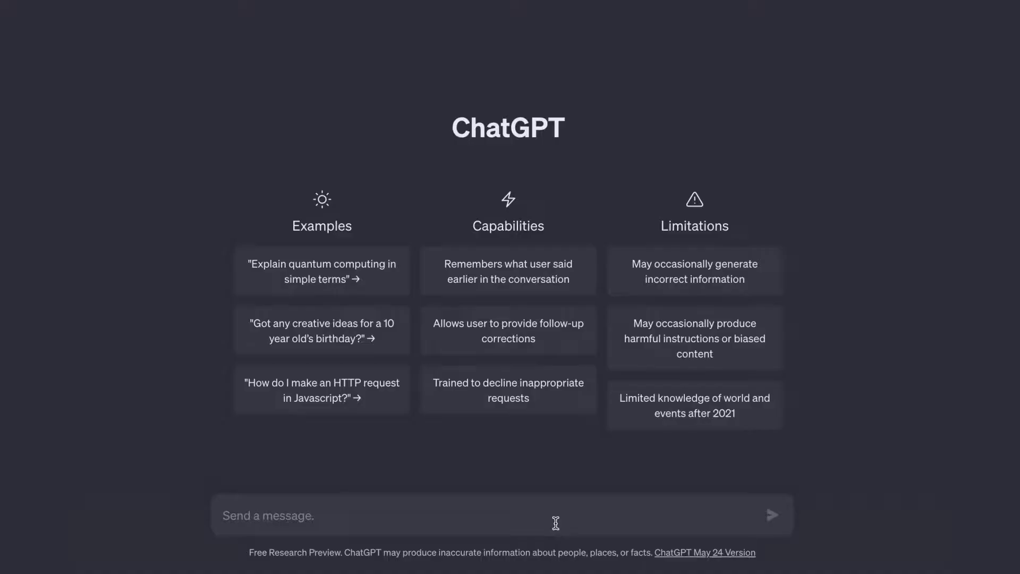
# - Send the five-page web development company outline prompt, then paste the homepage hero prompt
pyautogui.write('I have a small web development company. Create a website outline for my business consisting of five important pages, I should include.')
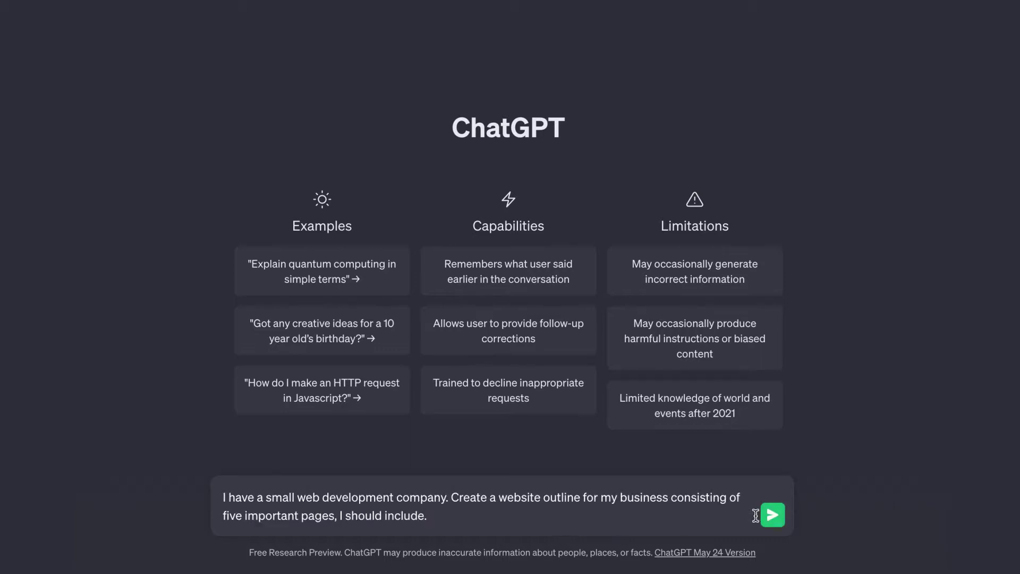
pyautogui.click(773, 516)
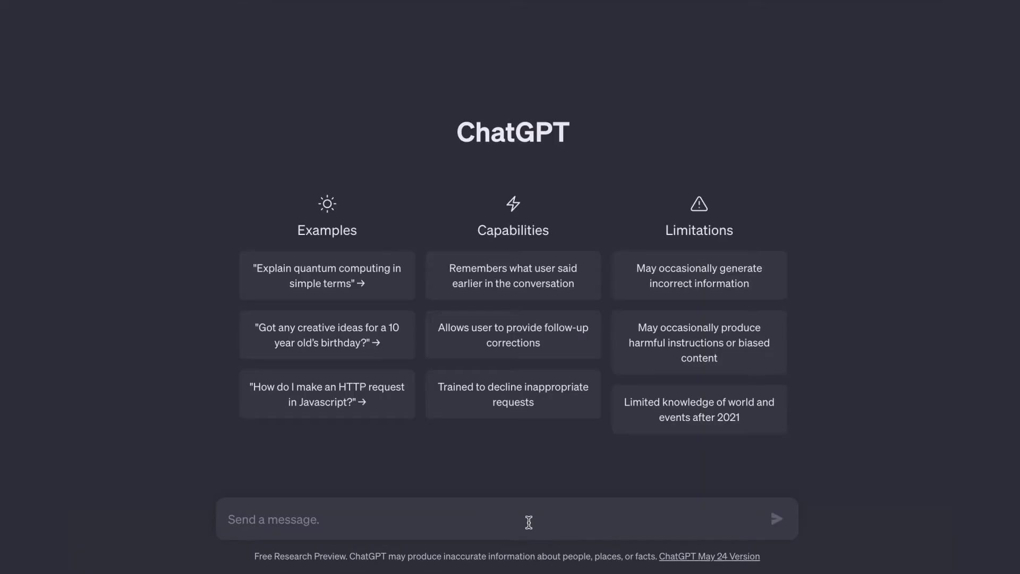
pyautogui.write('Create a homepage for  website development company website, write a hero title , tagline and a strong call to action.')
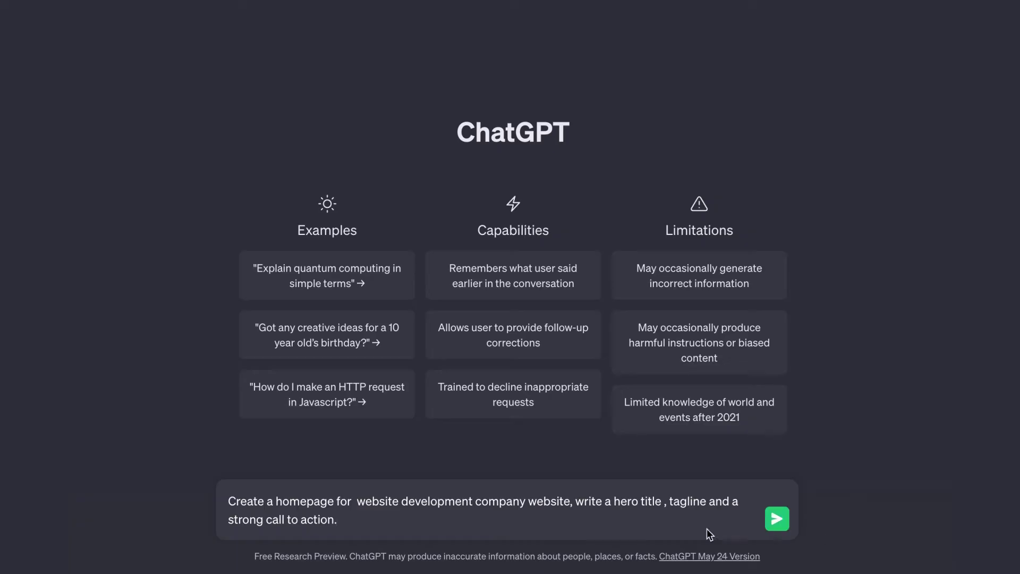
# - Send the homepage hero copy prompt, then the WordPress and bakery theme recommendation prompts
pyautogui.click(778, 519)
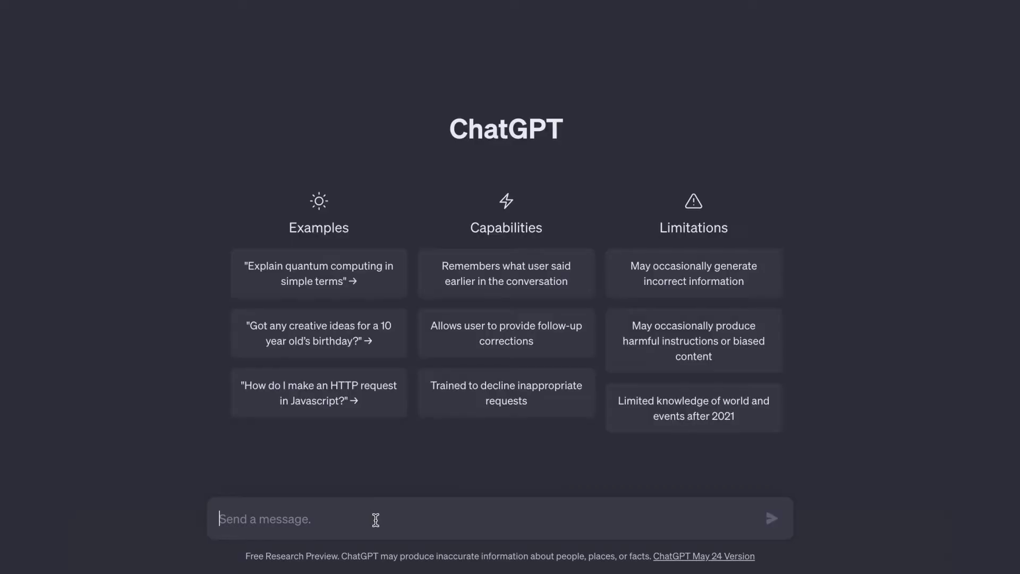
pyautogui.write('Recommend a simple and responsive WordPress theme that works well with Bootstrap,  the free ones')
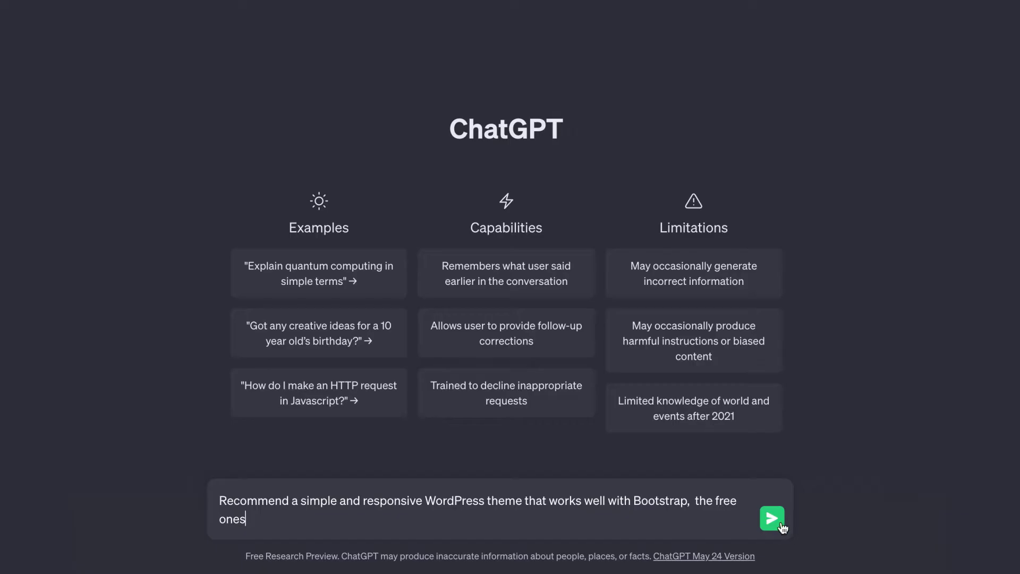
pyautogui.click(774, 520)
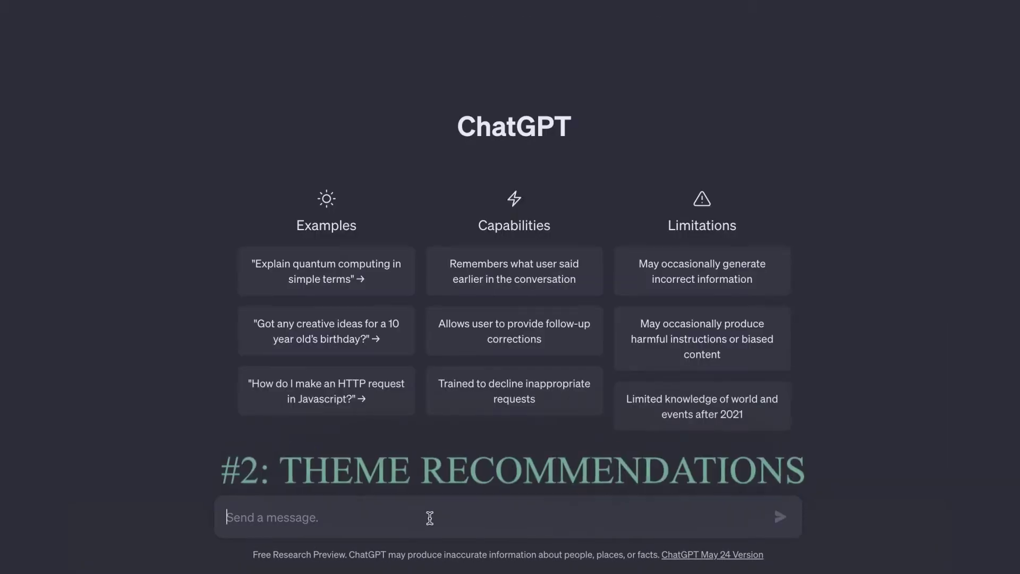
pyautogui.click(781, 518)
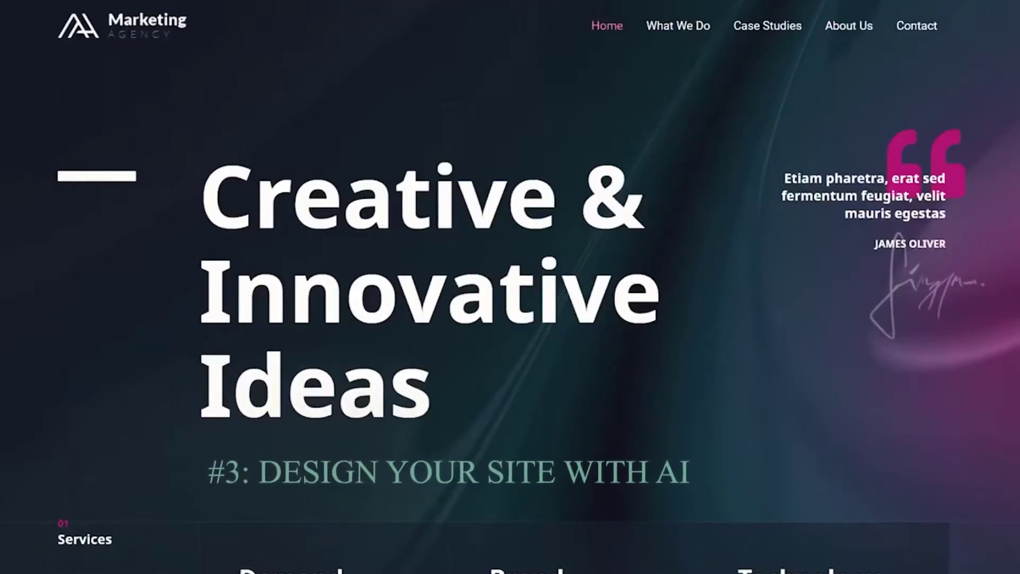
pyautogui.scroll(-6, 407, 256)
pyautogui.scroll(3, 402, 258)
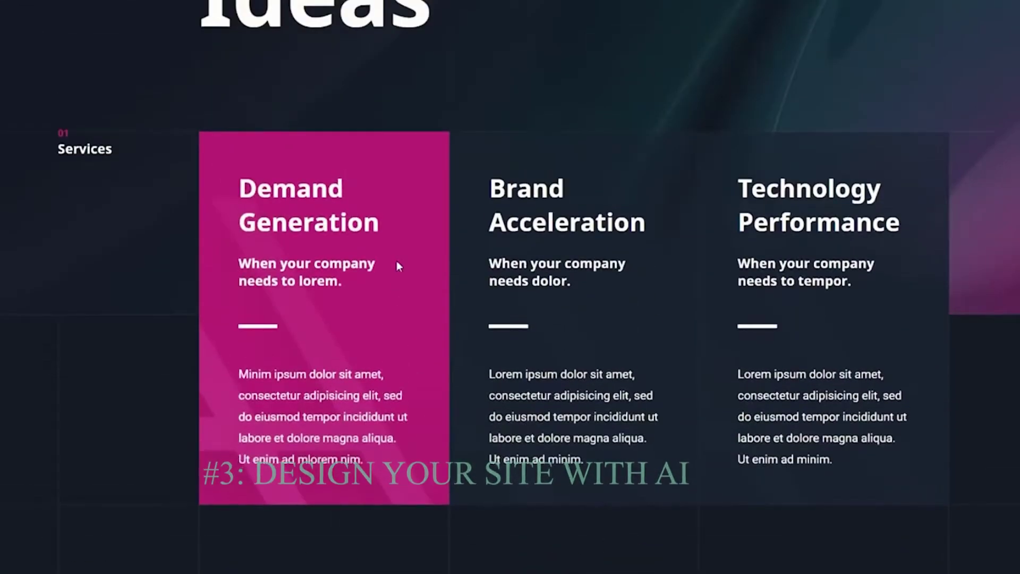
pyautogui.scroll(-3, 396, 261)
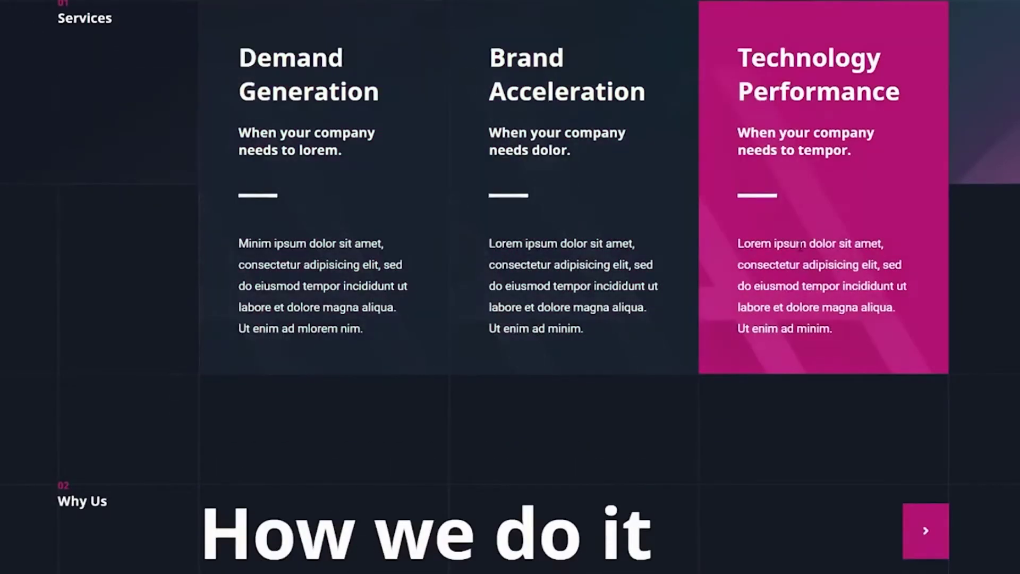
pyautogui.scroll(-5, 773, 230)
pyautogui.scroll(-5, 773, 230)
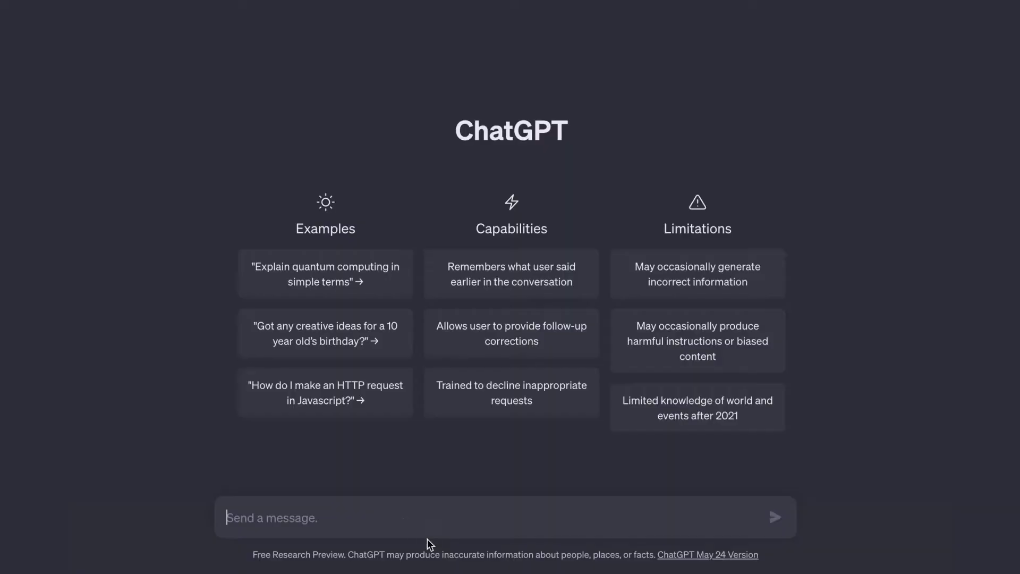
# - Send the Bootstrap homepage template prompt with Home, Services, Portfolio, Blog, About Us menu, then paste the blog page prompt
pyautogui.write('Create a homepage template using Bootstrap responsive design. Include the menu for the homepage, services, portfolio, blog, and about us on the header.')
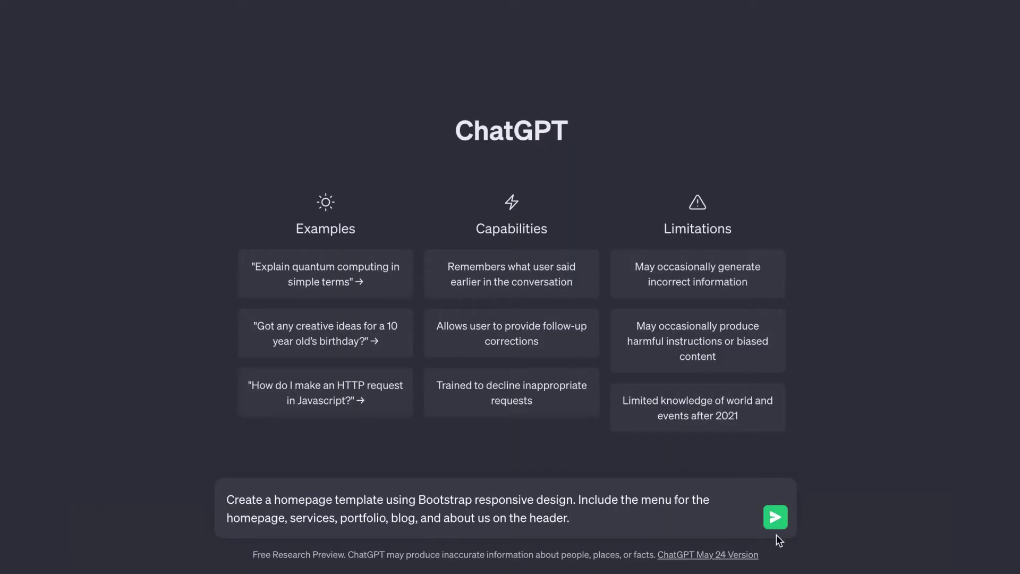
pyautogui.click(775, 518)
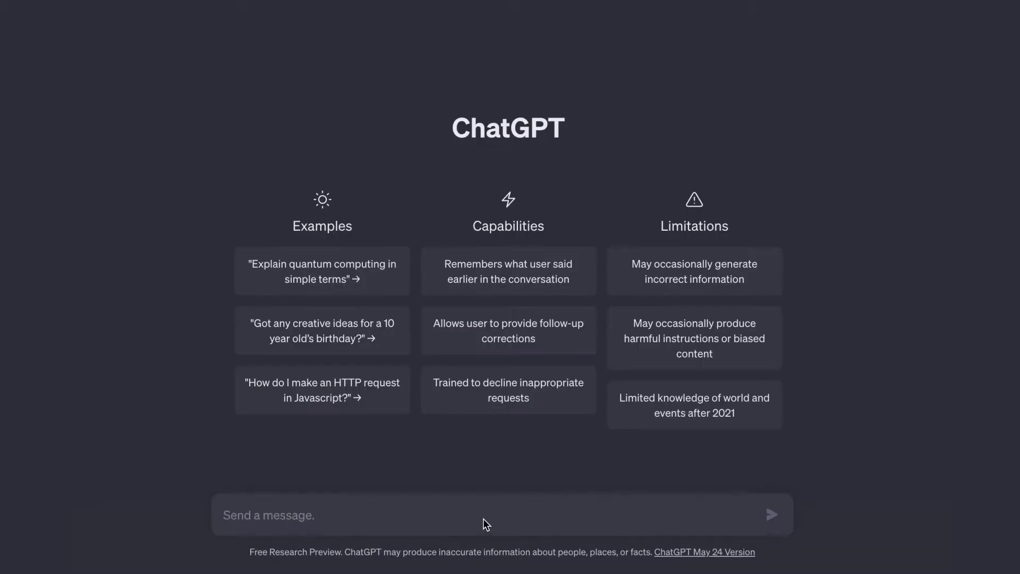
pyautogui.click(483, 519)
pyautogui.write('Create another one for a blog page. This should list all blog posts on the website with a card layout')
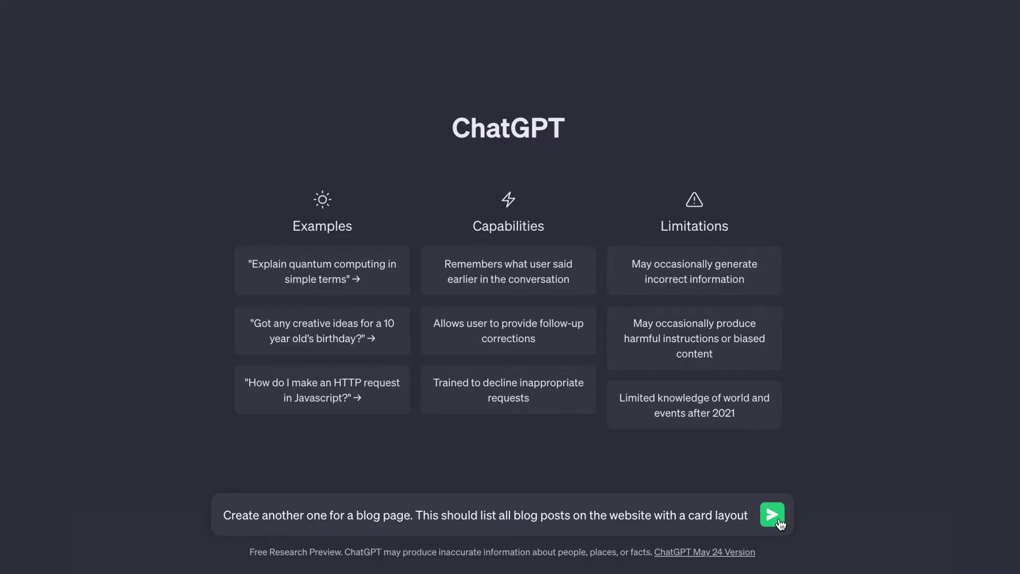
# - Send the blog page card layout prompt
pyautogui.click(773, 516)
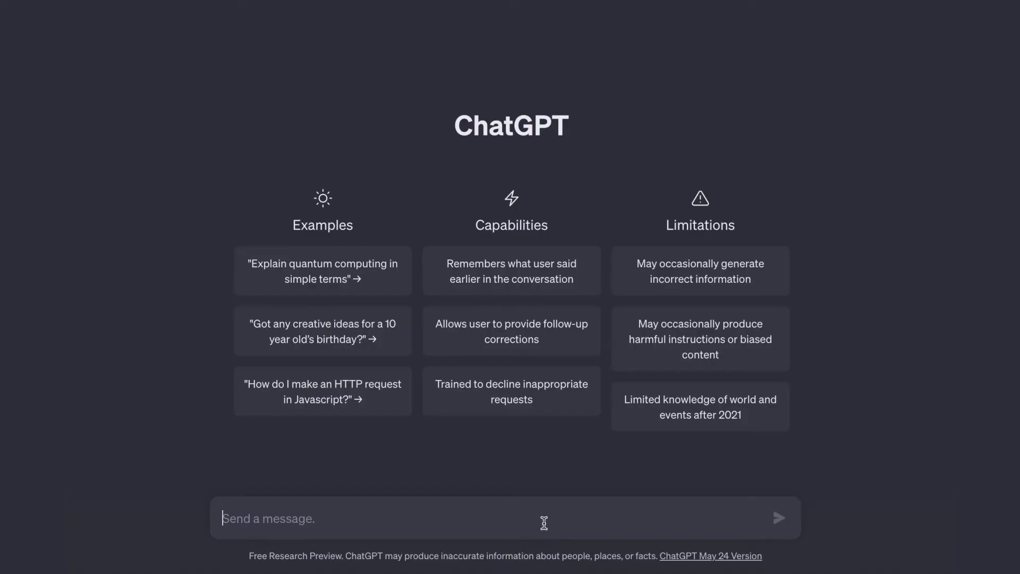
# - Send the contact form page prompt collecting name, email and phone number
pyautogui.write('Create a simple web page containing a contact form. Include the following fields: name, email address, and phone number')
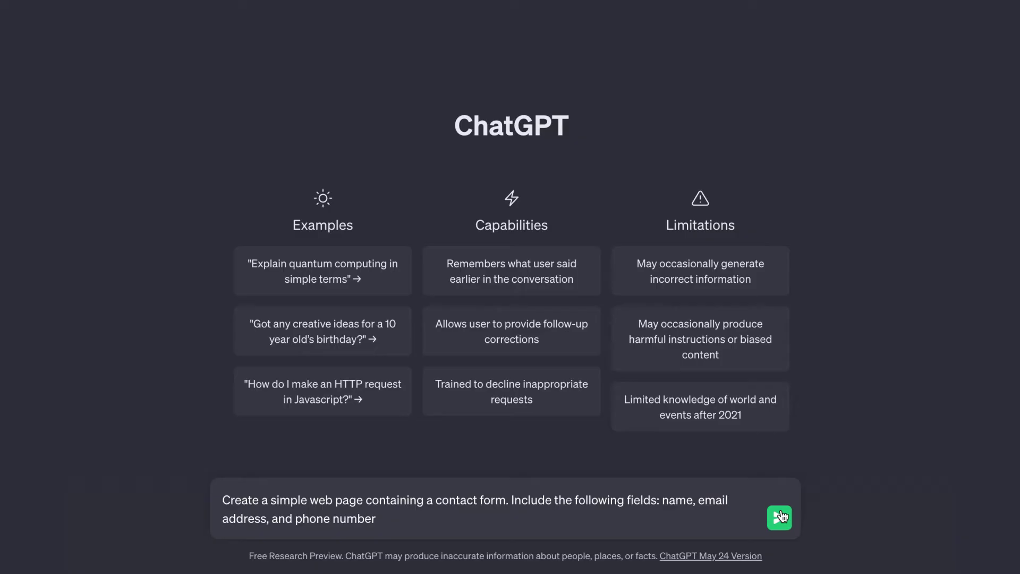
pyautogui.click(780, 516)
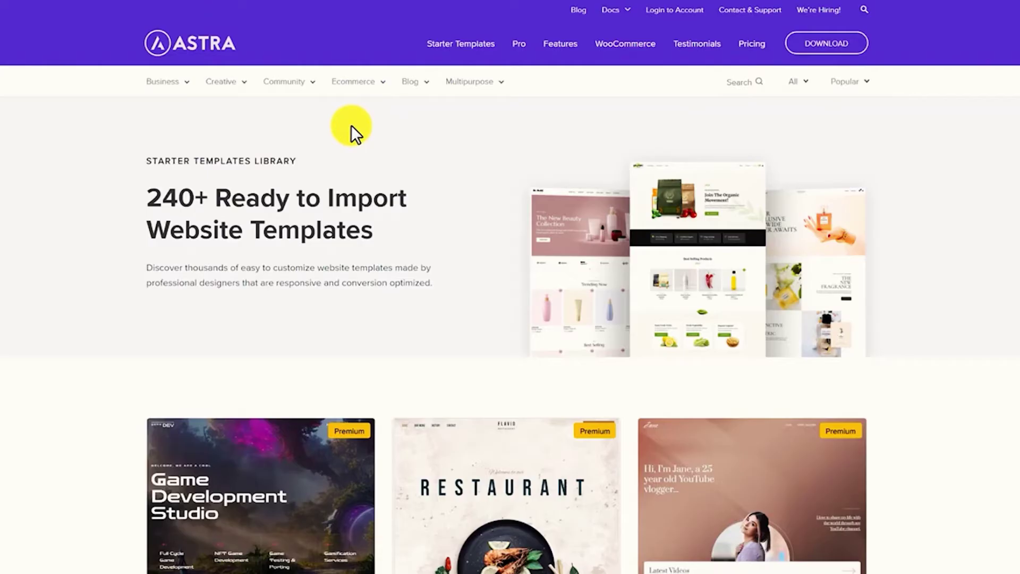
pyautogui.scroll(-2, 352, 128)
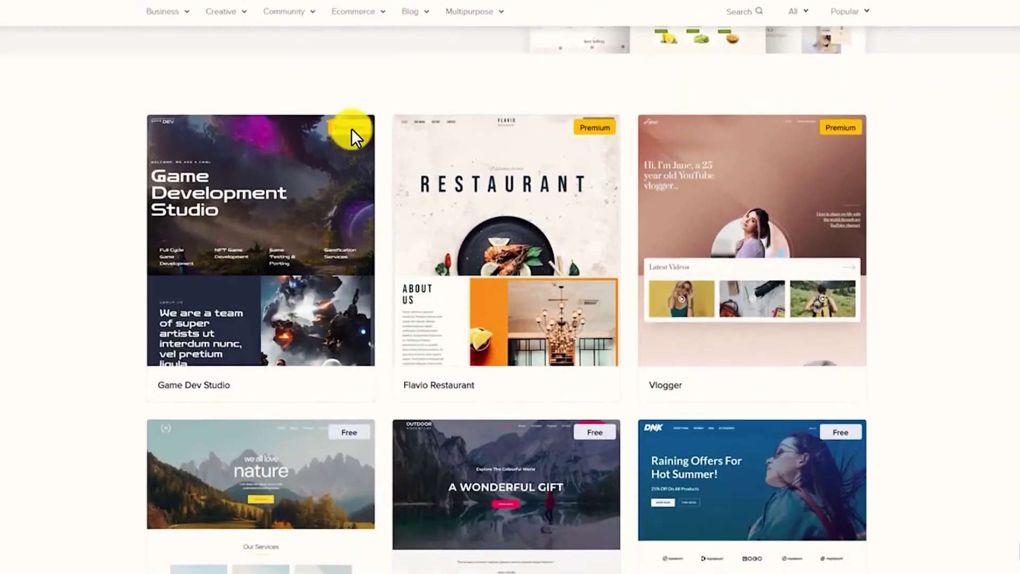
pyautogui.moveTo(352, 136)
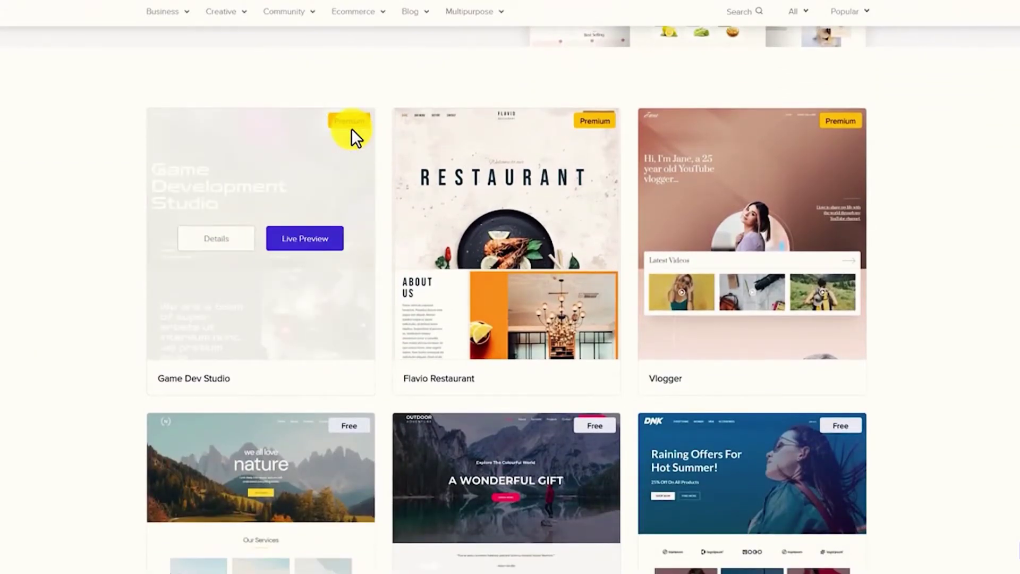
pyautogui.scroll(-5, 351, 129)
pyautogui.scroll(-5, 351, 128)
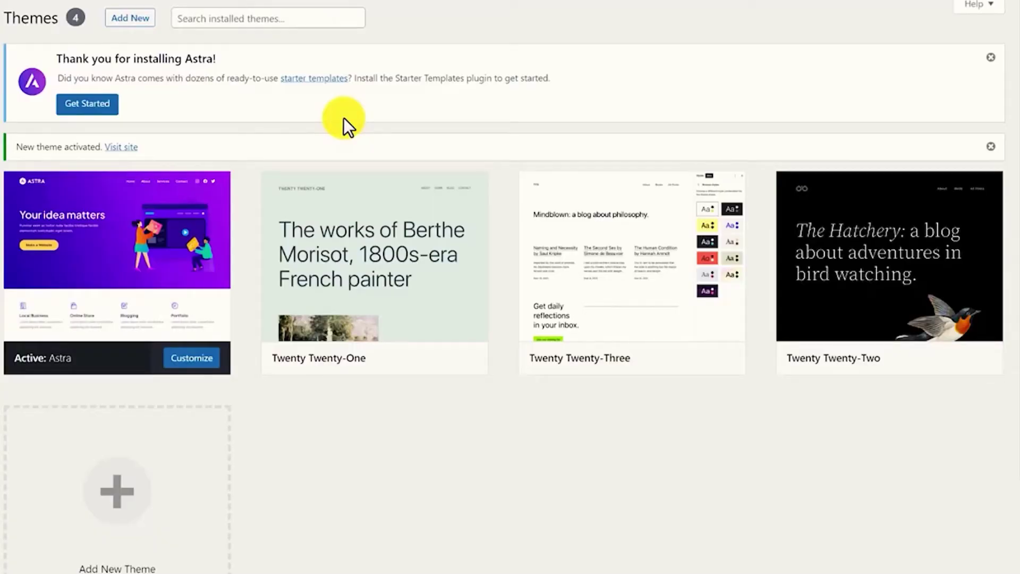
# - Start Astra's starter templates and copy the footer's site-footer class from the page inspector
pyautogui.click(89, 104)
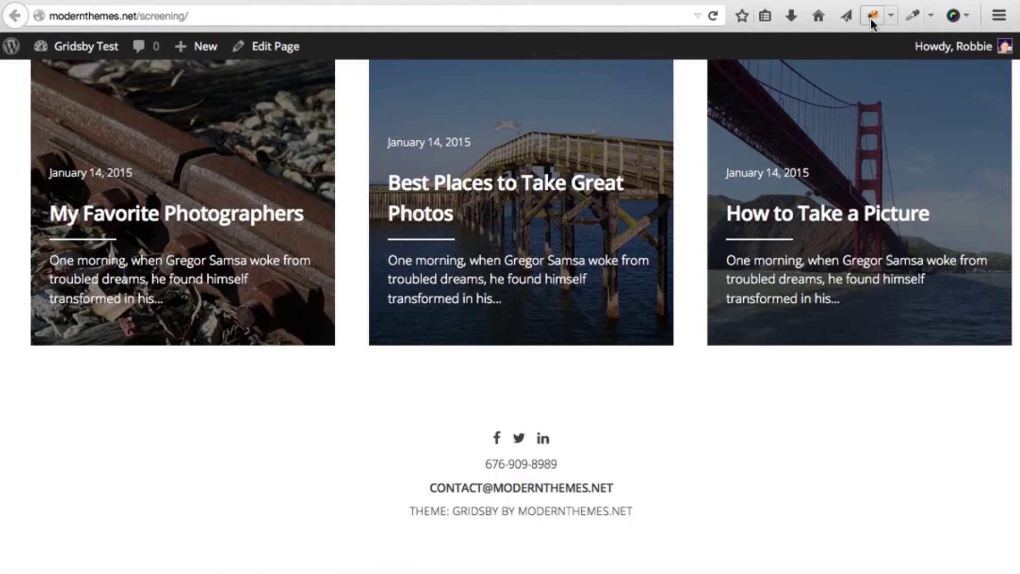
pyautogui.click(872, 19)
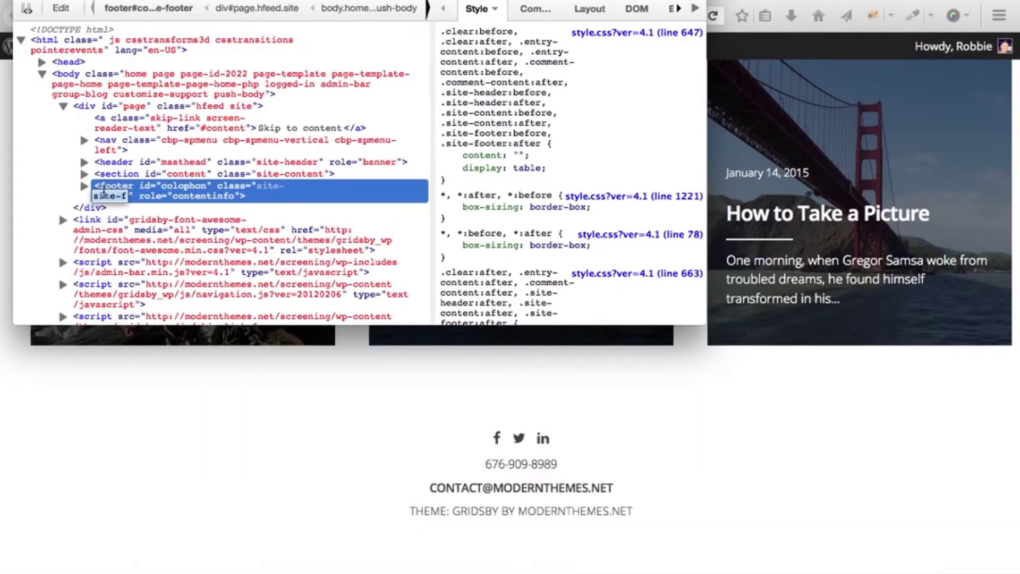
pyautogui.doubleClick(108, 196)
pyautogui.rightClick(107, 195)
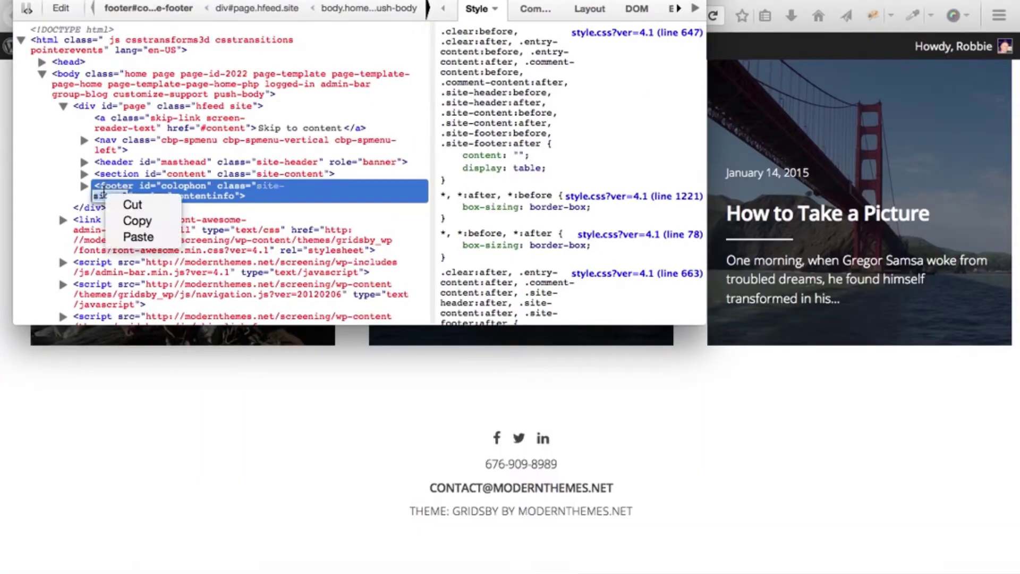
pyautogui.click(131, 221)
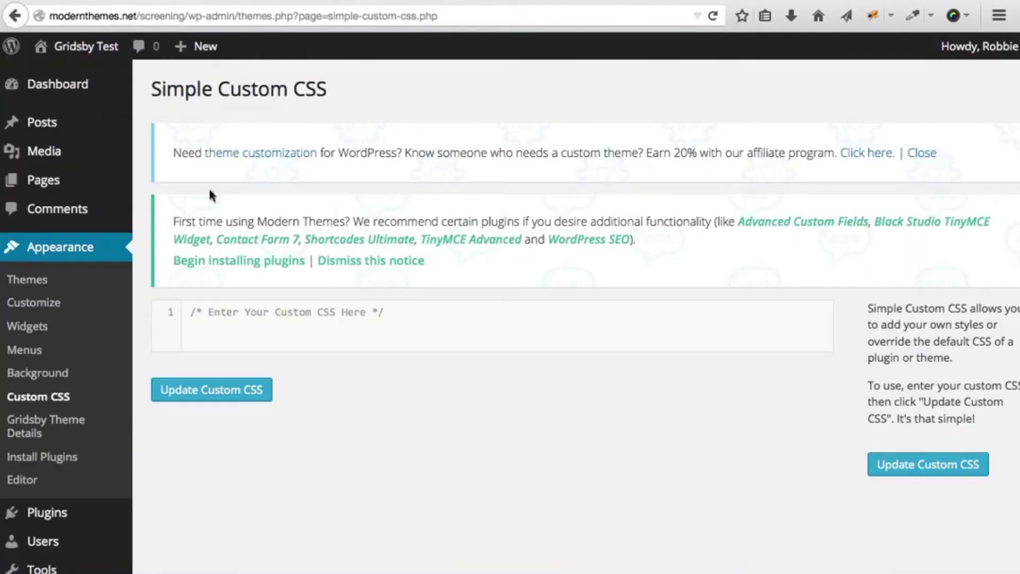
# - Paste the footer class into Simple Custom CSS and install the Simple Custom CSS plugin
pyautogui.tripleClick(223, 311)
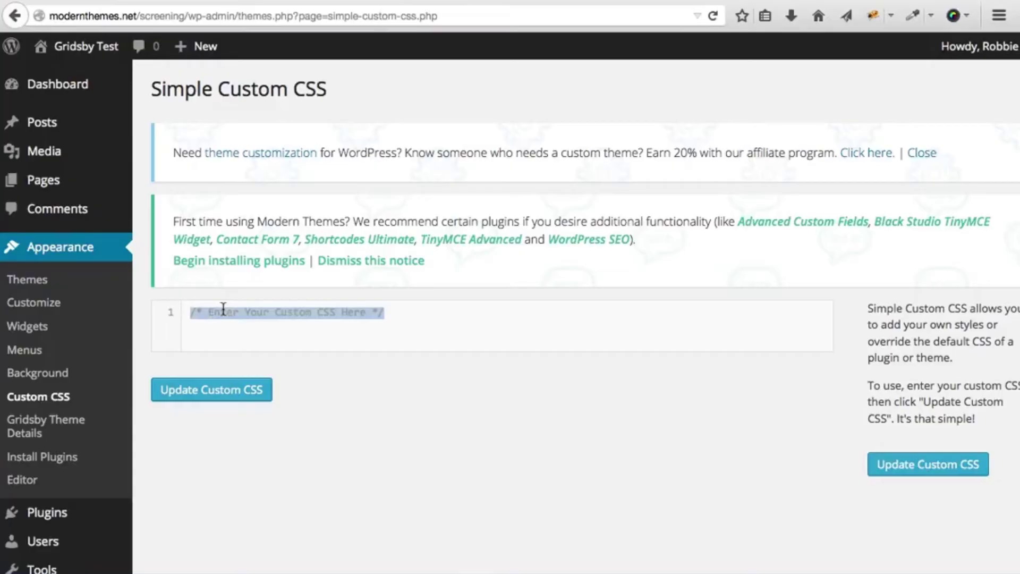
pyautogui.write('site-footer')
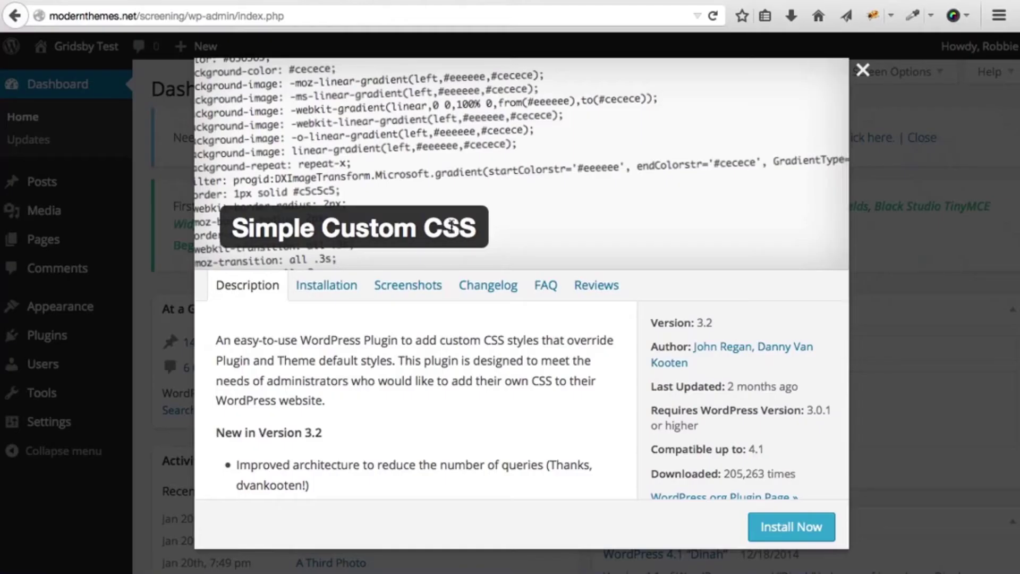
pyautogui.click(783, 526)
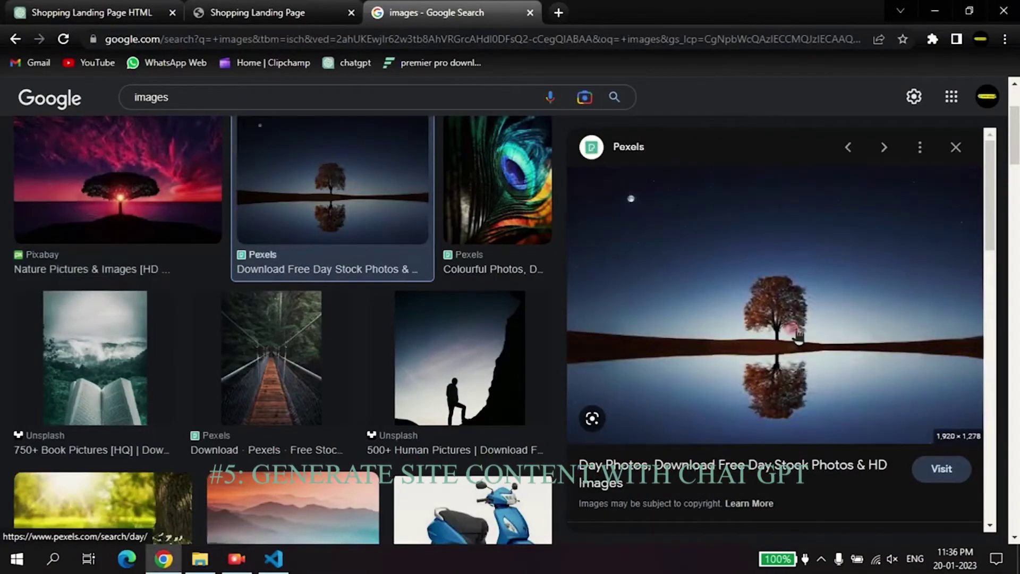
# - Copy the Pexels tree photo address into the second product image source in index.html
pyautogui.rightClick(797, 336)
pyautogui.click(870, 275)
pyautogui.hotkey('alt', 'Tab')
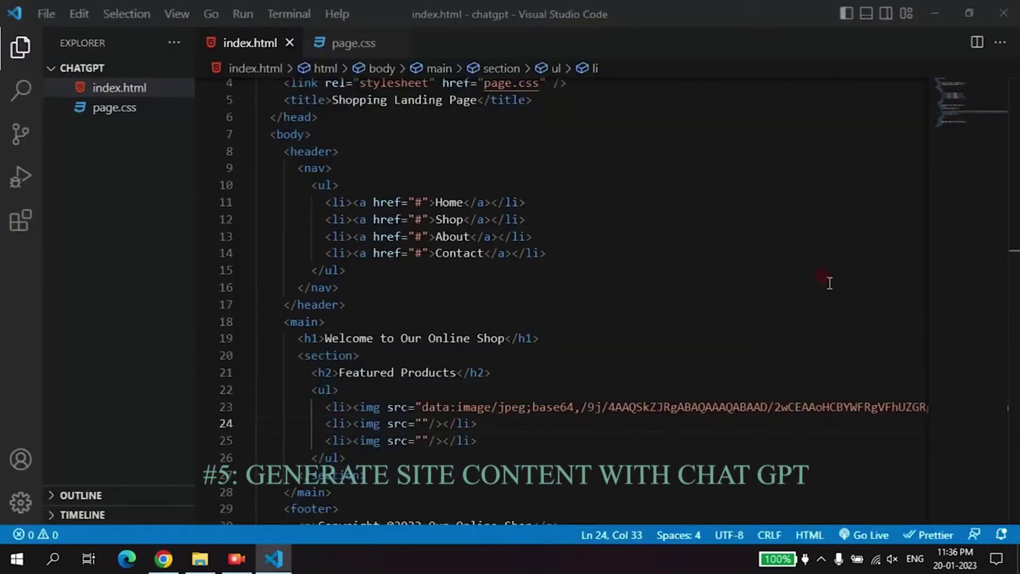
pyautogui.hotkey('ctrl', 'v')
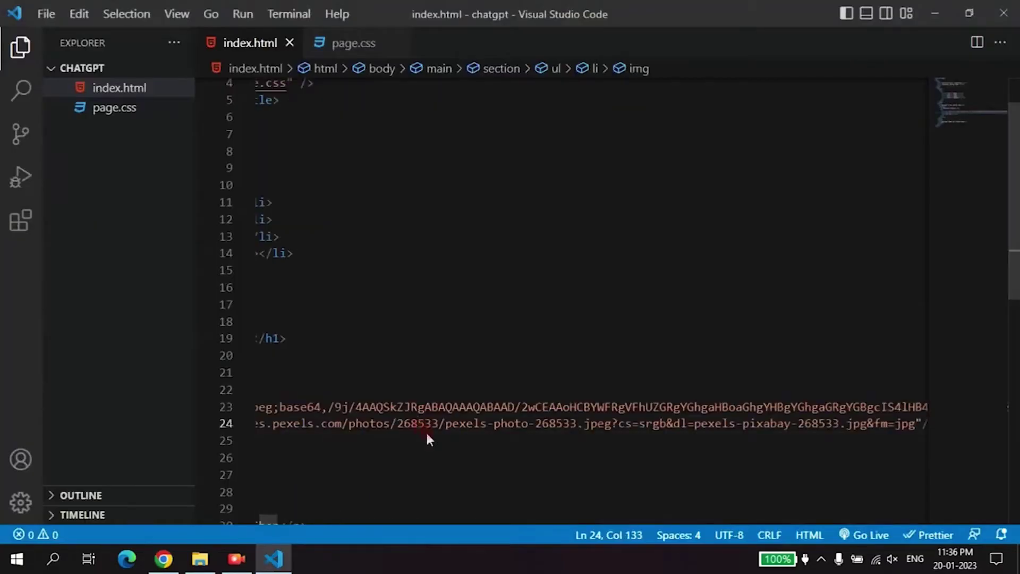
pyautogui.hotkey('alt', 'Tab')
pyautogui.scroll(-3, 399, 431)
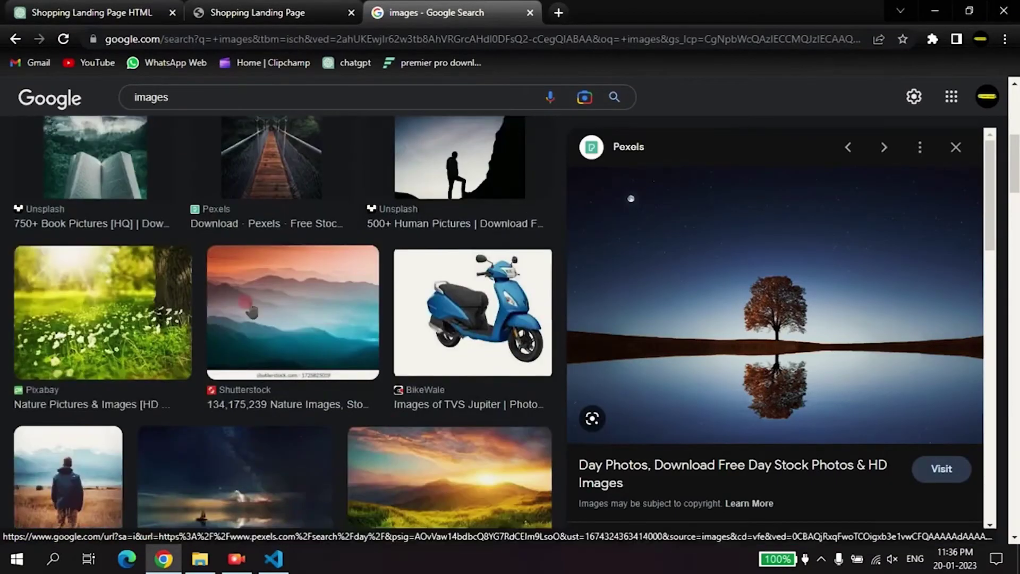
# - Copy the sunset meadow photo address into the next product image source in index.html
pyautogui.click(447, 479)
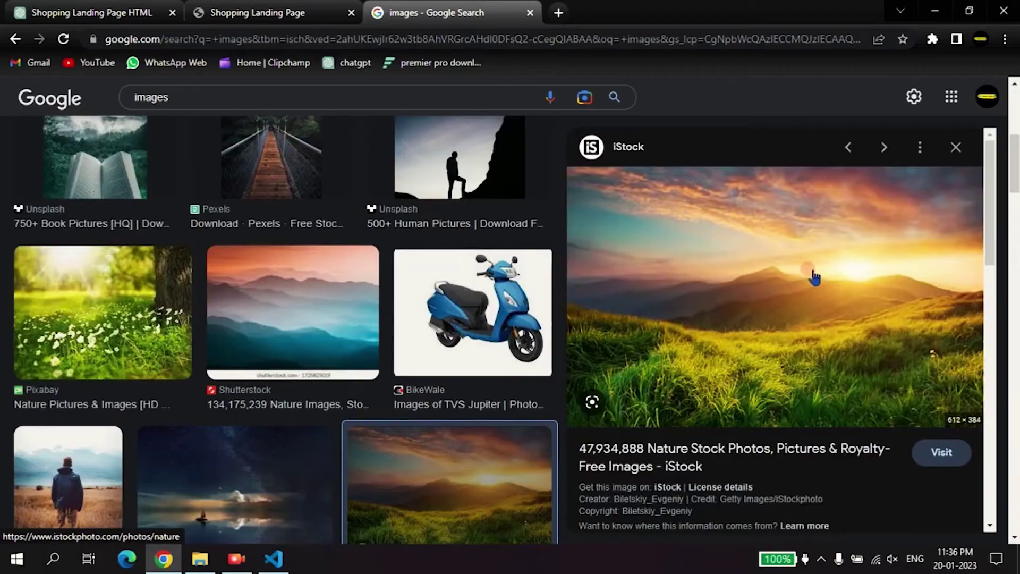
pyautogui.rightClick(813, 272)
pyautogui.click(866, 462)
pyautogui.hotkey('alt', 'Tab')
pyautogui.write('/>')
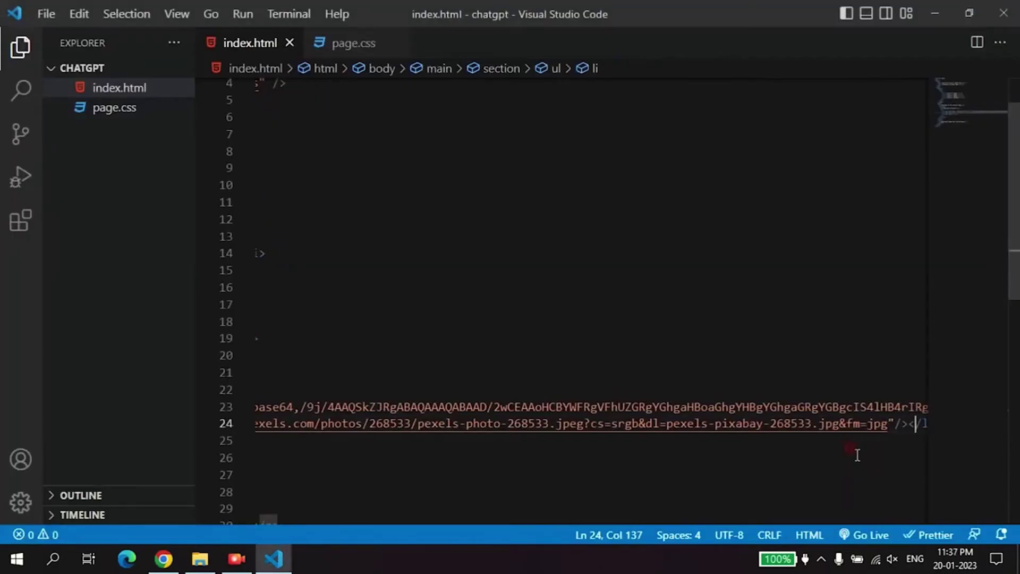
pyautogui.press('Return')
pyautogui.hotkey('alt', 'Tab')
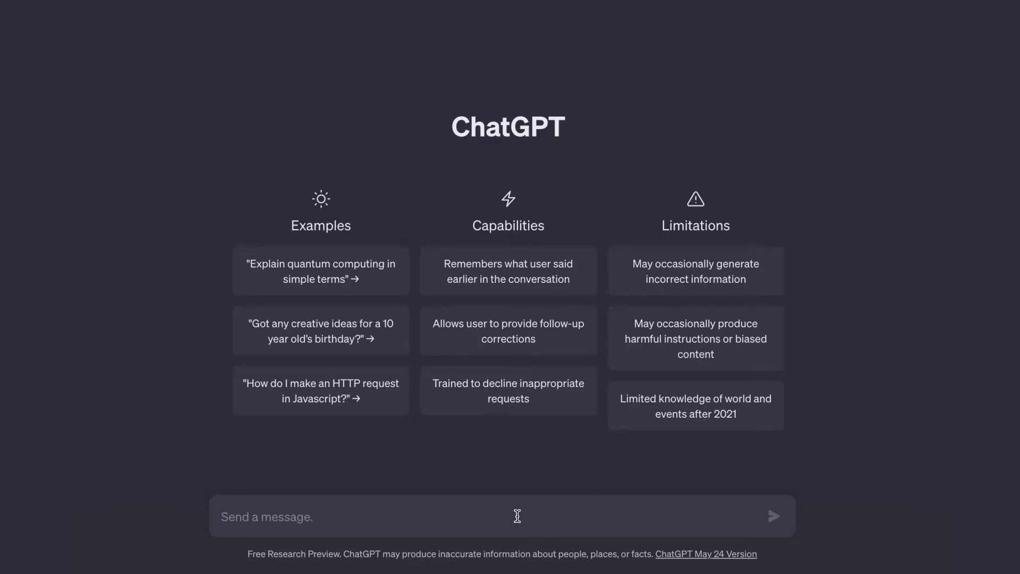
# - Send the Code Crafters About Us prompt, then the domain name blog post prompt
pyautogui.write('I run a small web development company called Code Crafters located in NYC,US. It’s been running for two years and have developed numerous types of websites including  eCommerce, video streaming, and company profile. Write the about us content for my business website.')
pyautogui.click(775, 515)
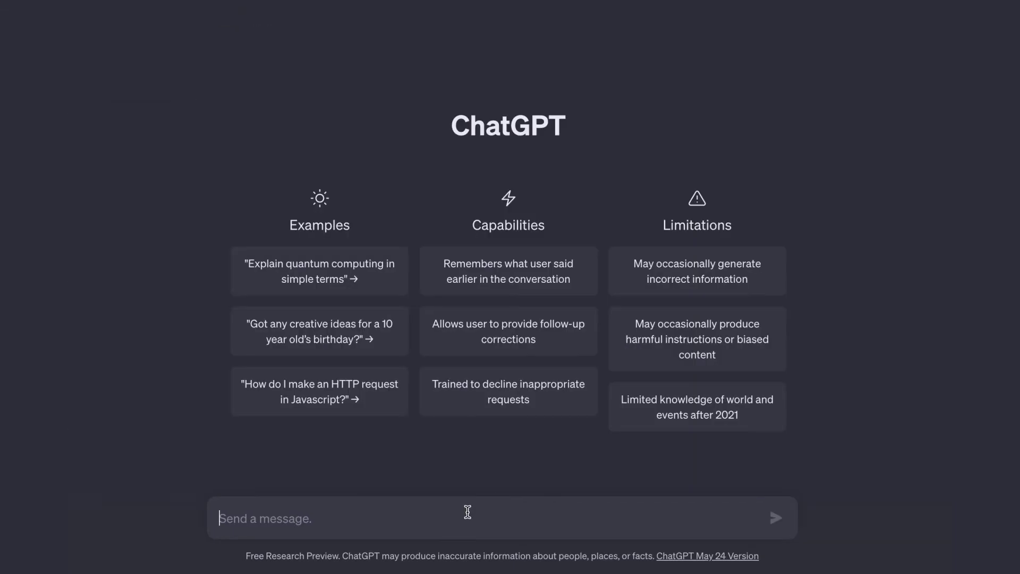
pyautogui.write('Create a short blogpost about how to choose a good domain name for a business website. Include these keywords: good domain, free extensions, free domain.')
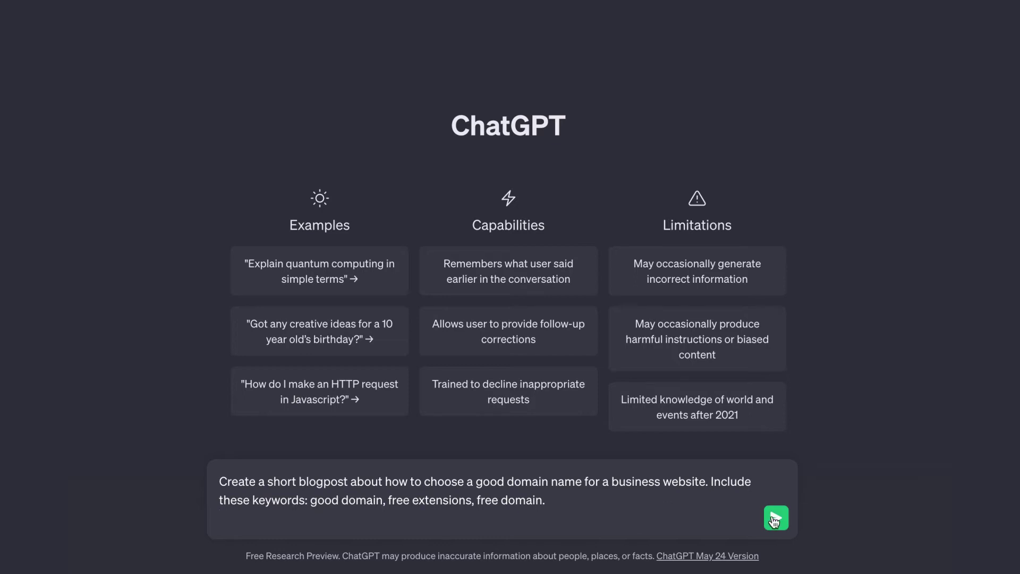
pyautogui.click(775, 518)
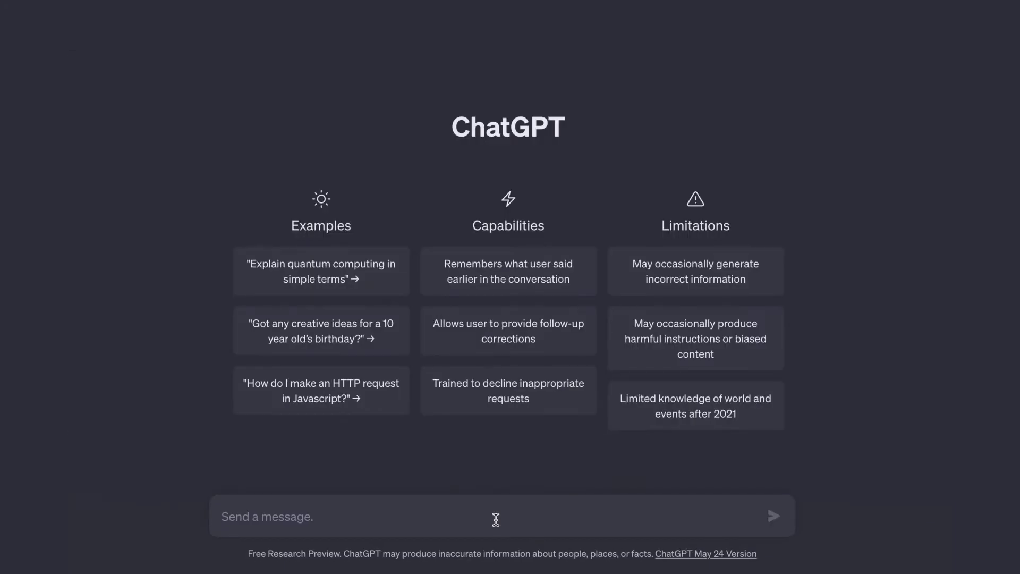
pyautogui.write('Explain what a website domain name is to an eight grader')
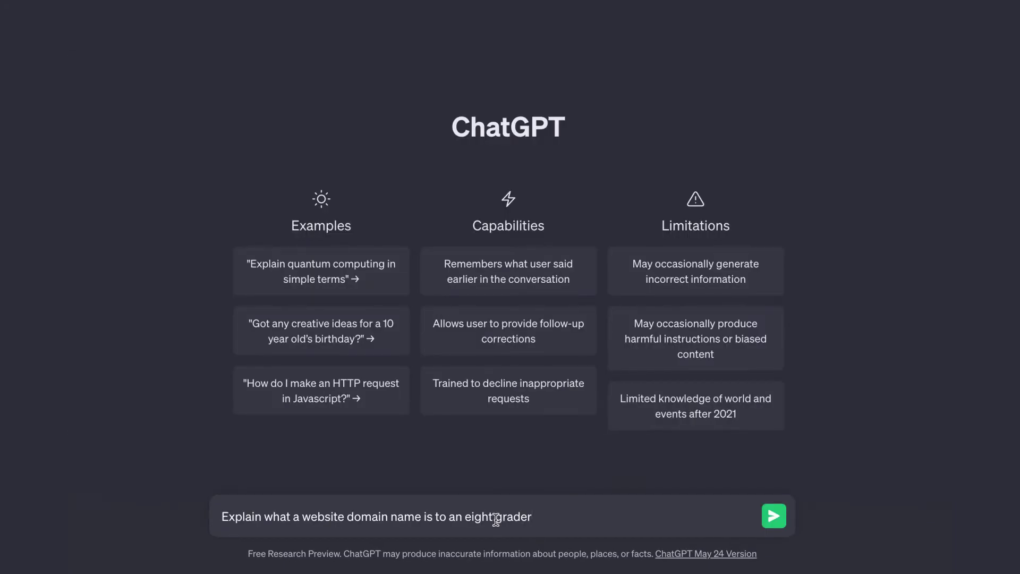
# - Send the eighth-grader domain name explanation prompt
pyautogui.press('Return')
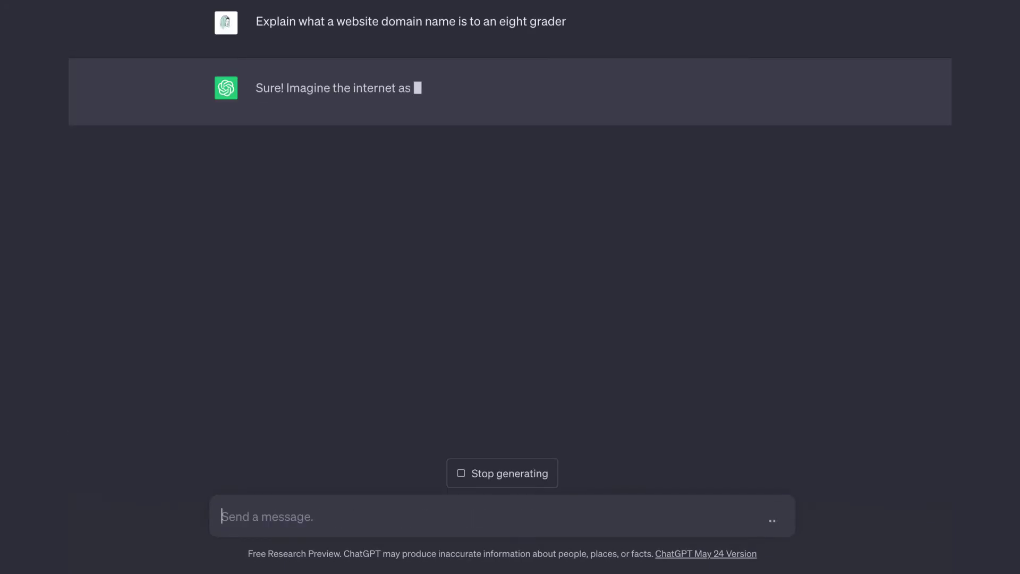